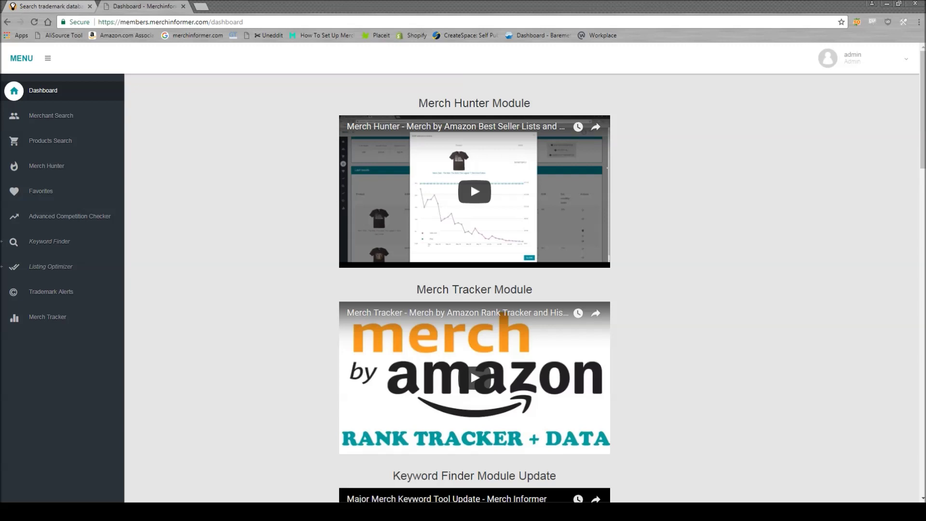
Collapse the Merch Informer left sidebar into an icon-only strip with the MENU hamburger icon.
{"action": "left_click", "coordinate": [47, 58]}
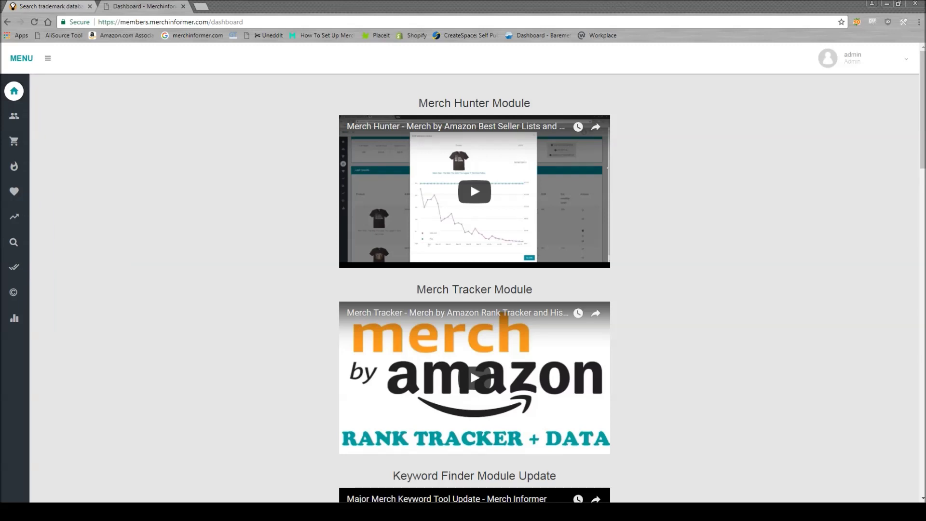
Search Merch Hunter's top 100 bestsellers for the keyword 'auntie' and look over the results.
{"action": "mouse_move", "coordinate": [14, 166]}
{"action": "left_click", "coordinate": [52, 170]}
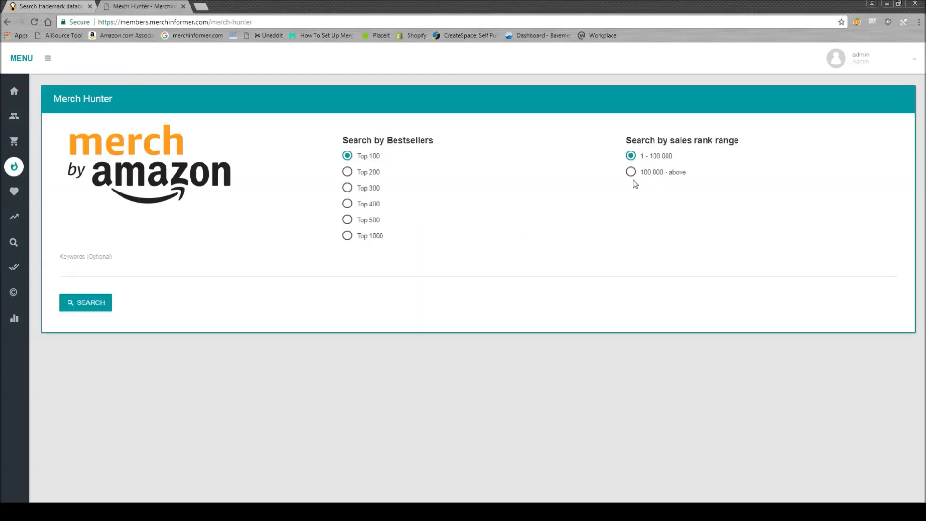
{"action": "left_click", "coordinate": [211, 270]}
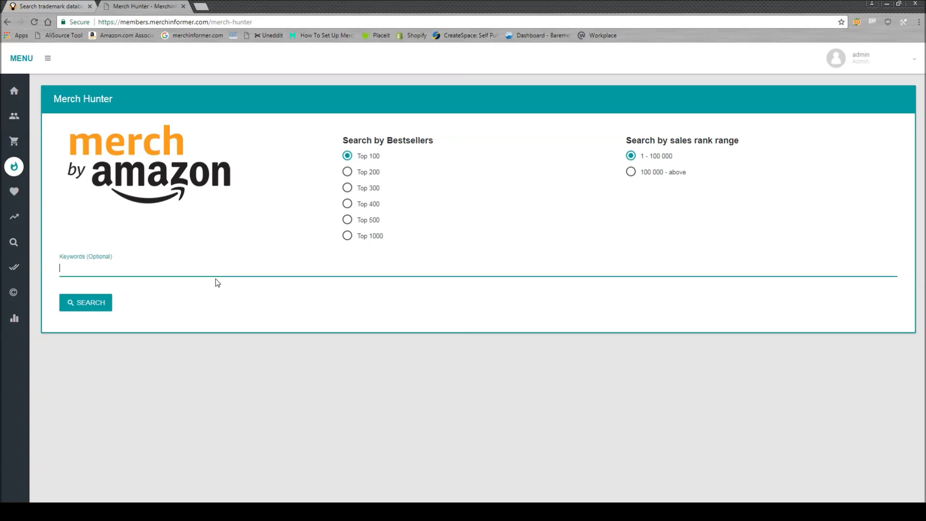
{"action": "type", "text": "auntie"}
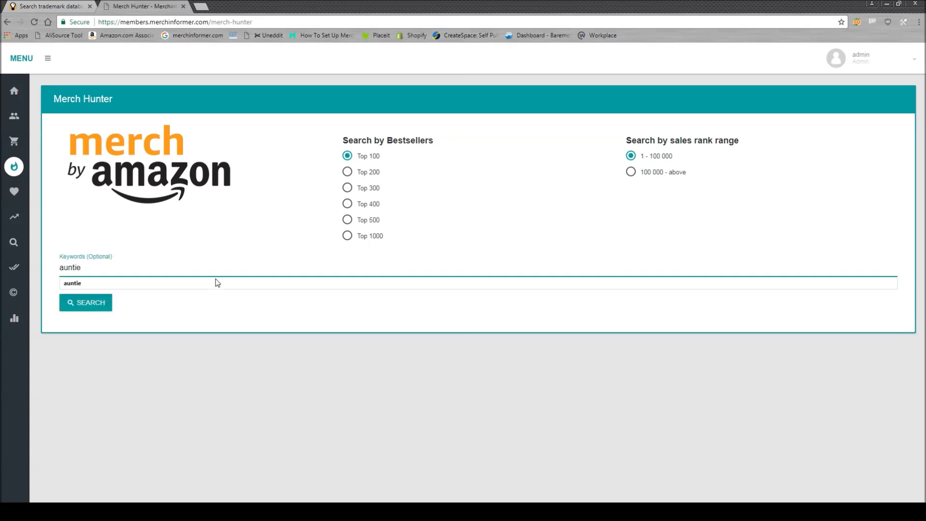
{"action": "left_click", "coordinate": [98, 303]}
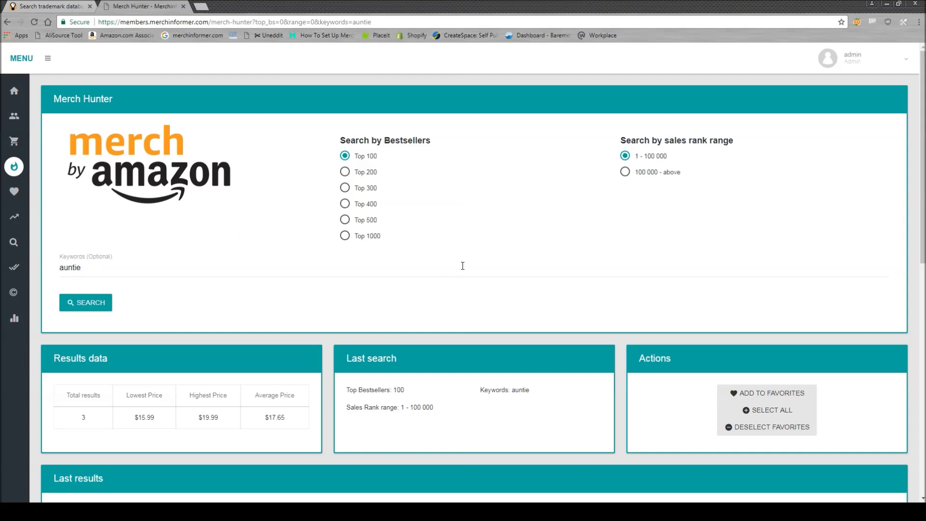
{"action": "scroll", "coordinate": [164, 268], "scroll_direction": "down", "scroll_amount": 6}
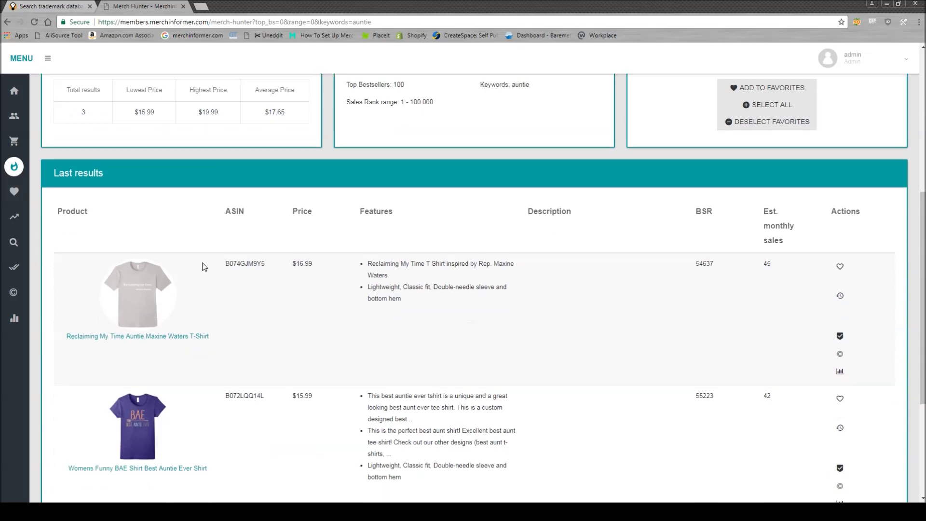
{"action": "scroll", "coordinate": [202, 265], "scroll_direction": "down", "scroll_amount": 4}
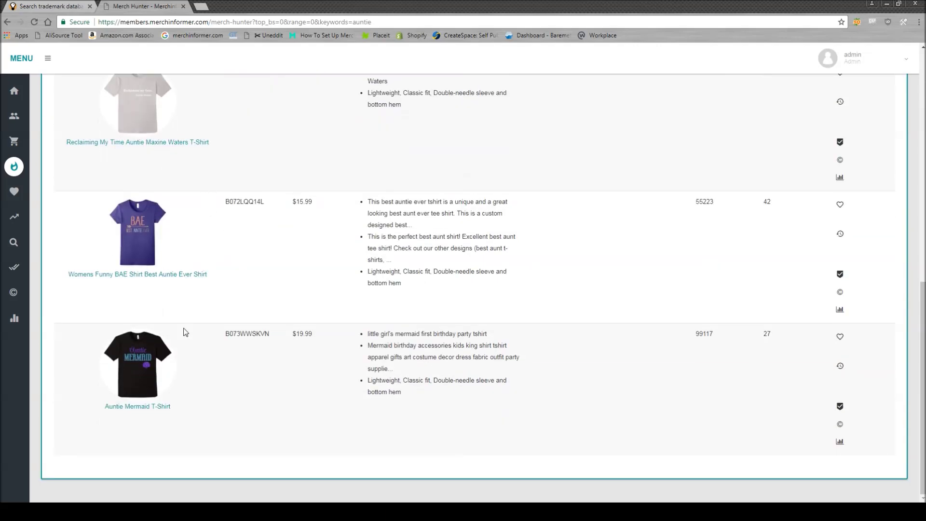
{"action": "scroll", "coordinate": [103, 342], "scroll_direction": "up", "scroll_amount": 8}
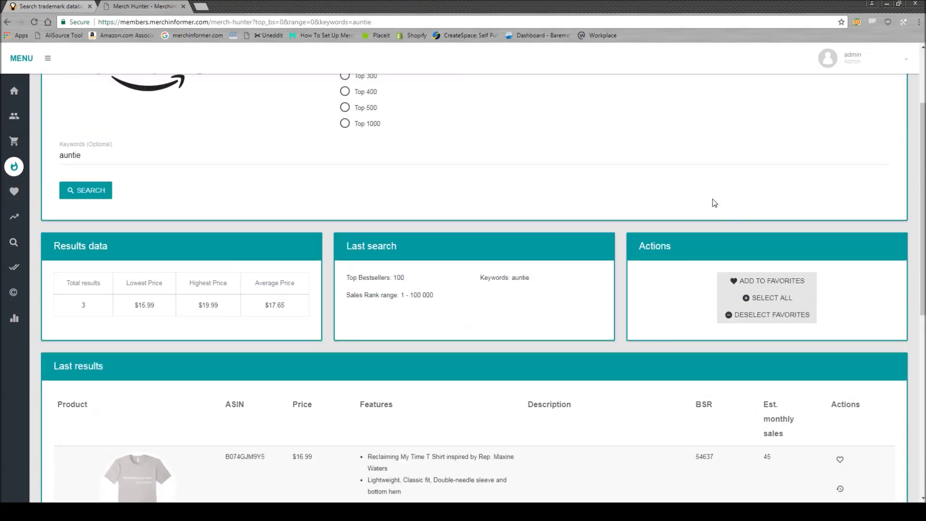
{"action": "scroll", "coordinate": [714, 202], "scroll_direction": "up", "scroll_amount": 3}
Rerun the 'auntie' search limited to sales ranks of 100 000 and above.
{"action": "left_click", "coordinate": [625, 172]}
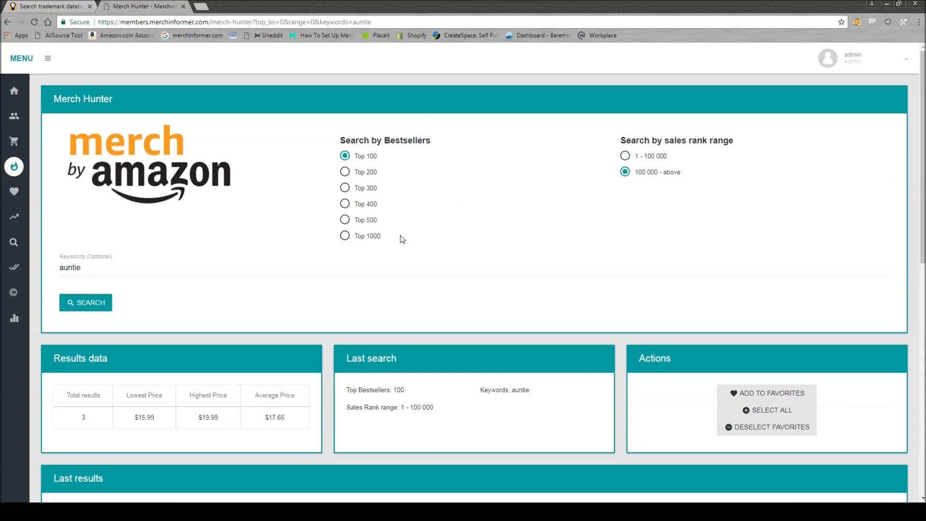
{"action": "left_click", "coordinate": [91, 304]}
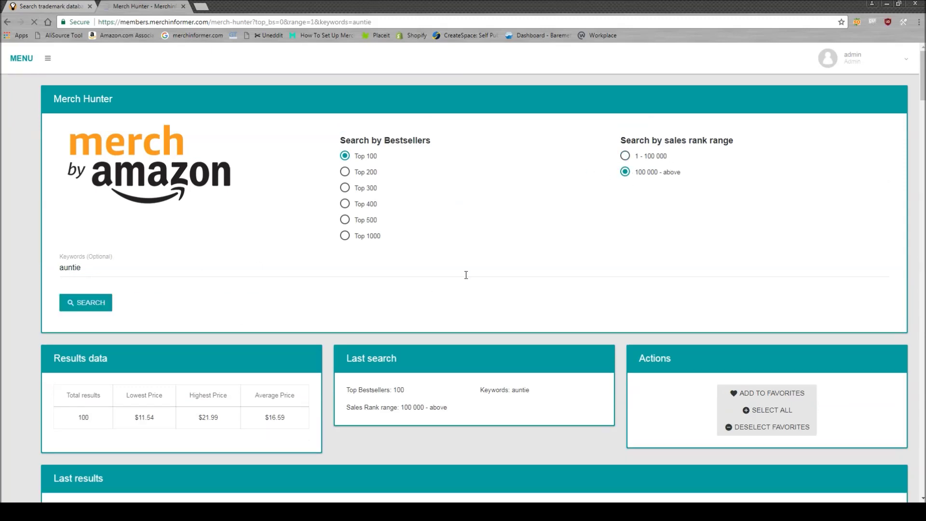
{"action": "scroll", "coordinate": [466, 275], "scroll_direction": "down", "scroll_amount": 9}
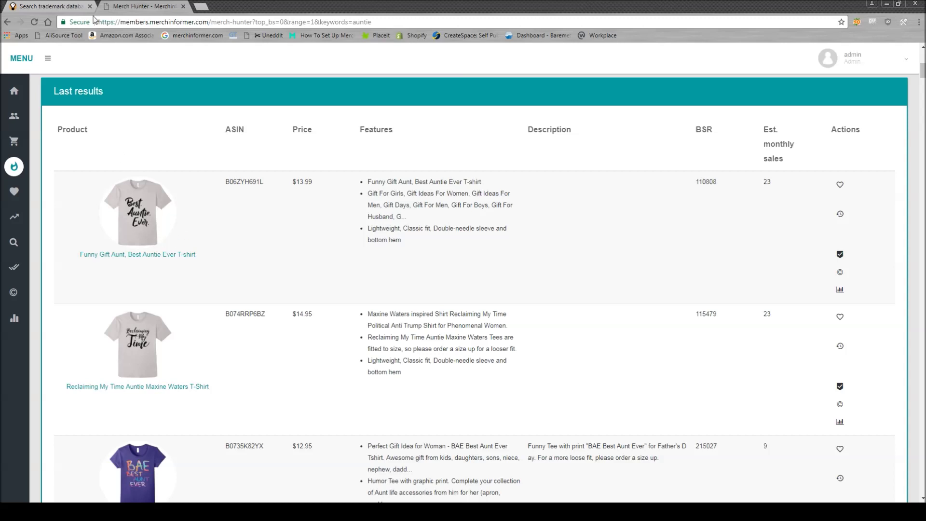
Run a USPTO TESS Basic Word Mark Search for 'best auntie ever'.
{"action": "left_click", "coordinate": [67, 5]}
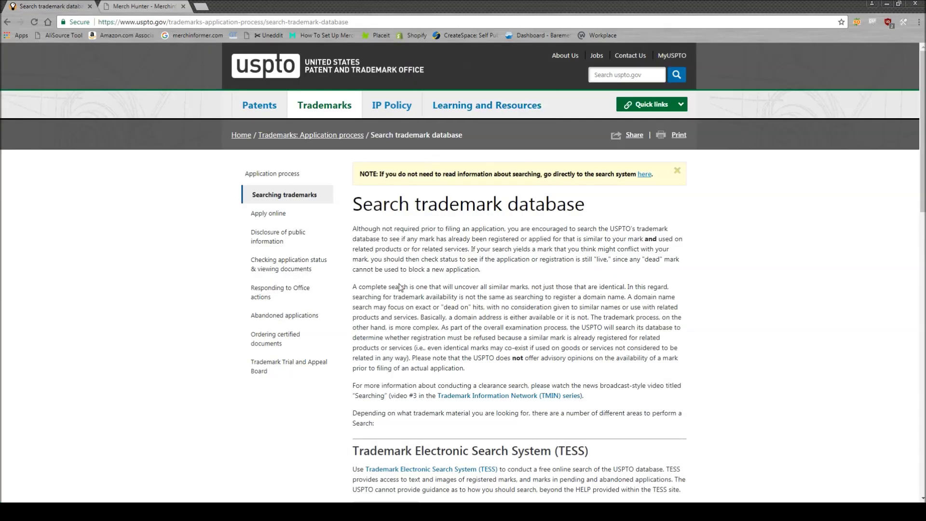
{"action": "scroll", "coordinate": [546, 268], "scroll_direction": "down", "scroll_amount": 2}
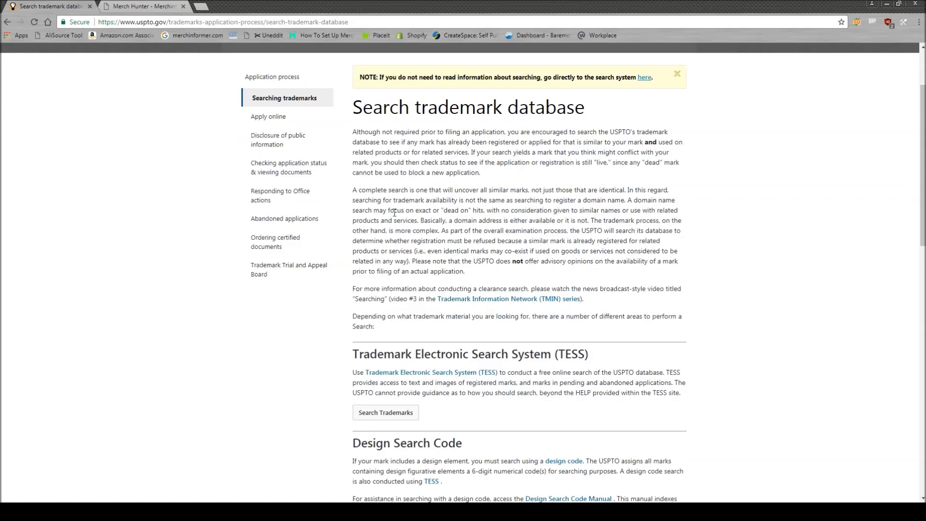
{"action": "left_click", "coordinate": [391, 413]}
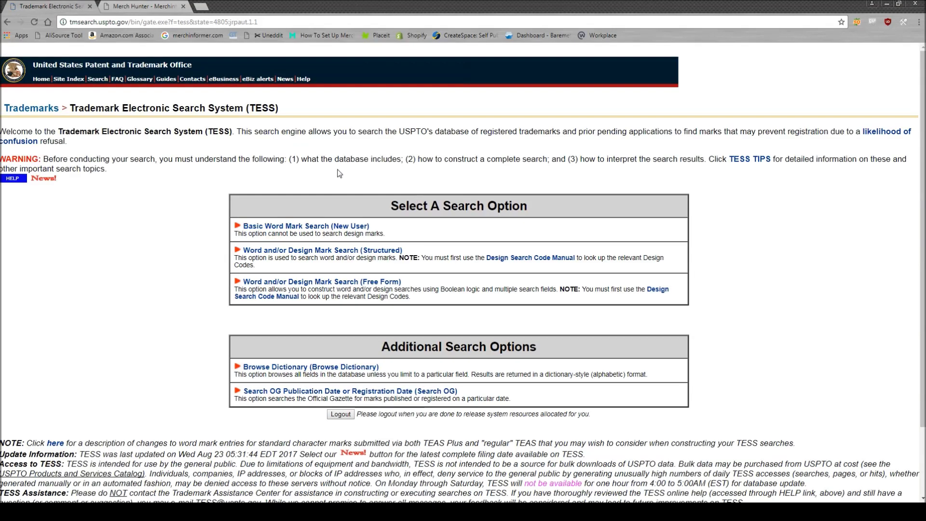
{"action": "left_click", "coordinate": [301, 229]}
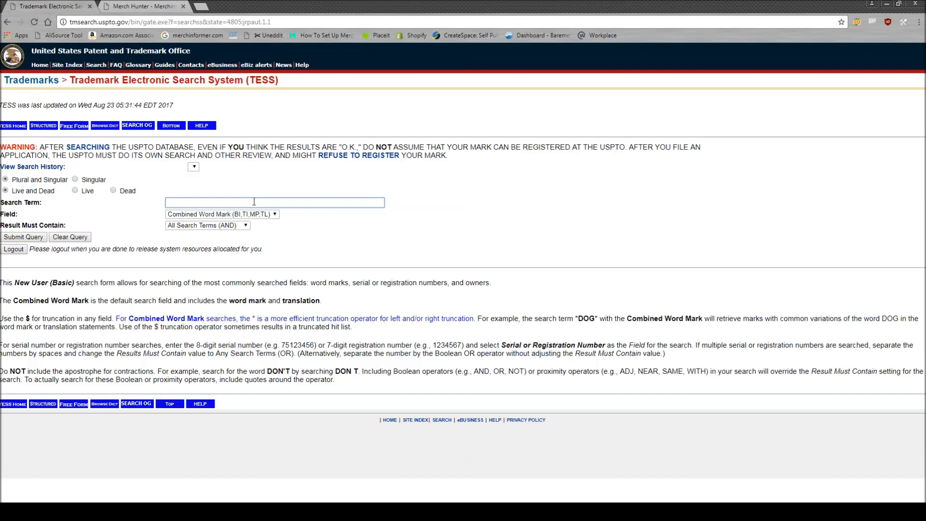
{"action": "type", "text": "best aunt"}
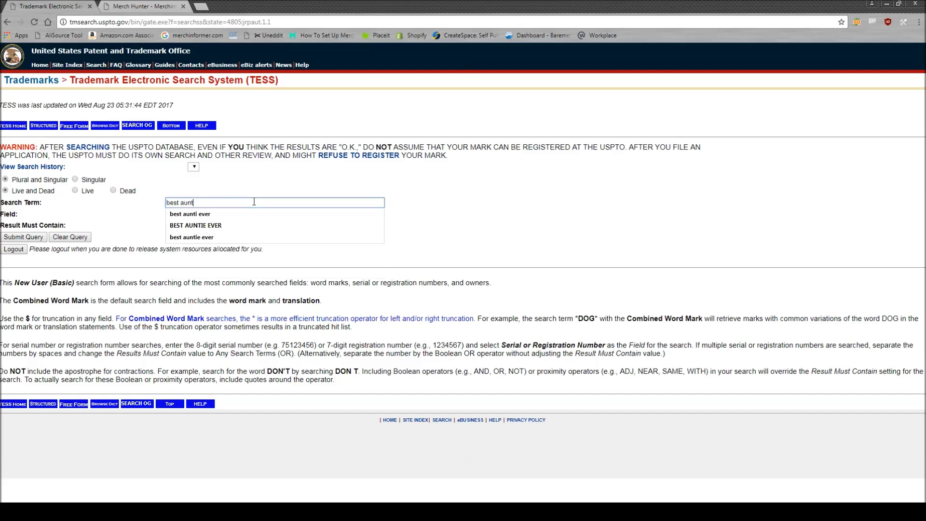
{"action": "type", "text": "ie ever"}
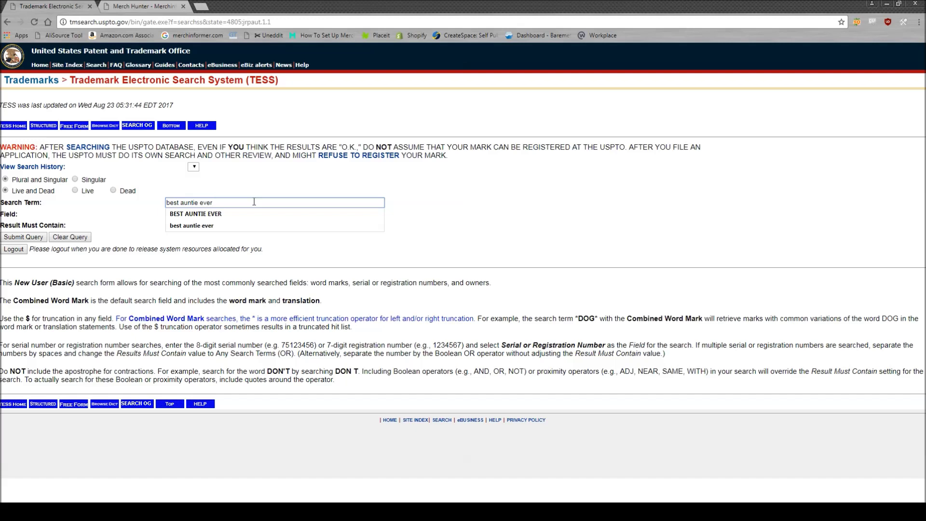
{"action": "left_click", "coordinate": [481, 214]}
{"action": "left_click", "coordinate": [41, 240]}
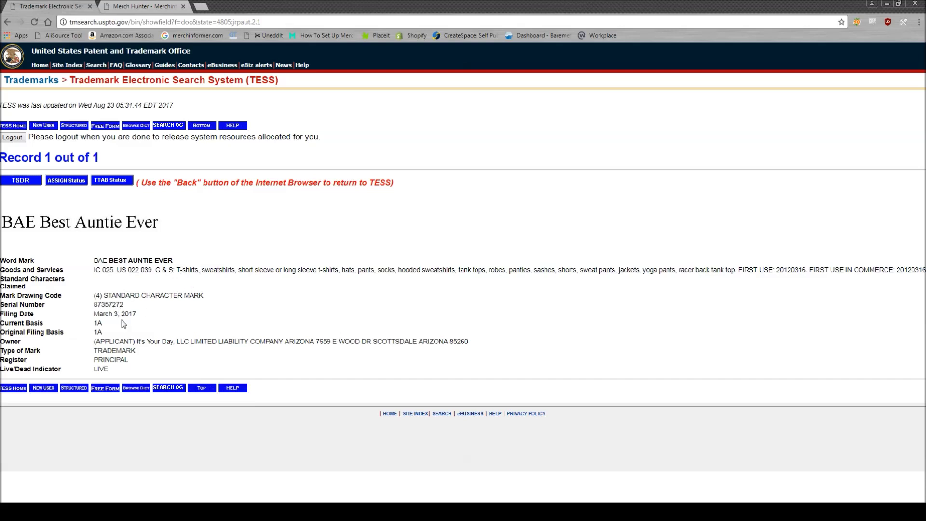
Load the TSDR status page for the BAE Best Auntie Ever mark, serial 87357272.
{"action": "left_click", "coordinate": [27, 184]}
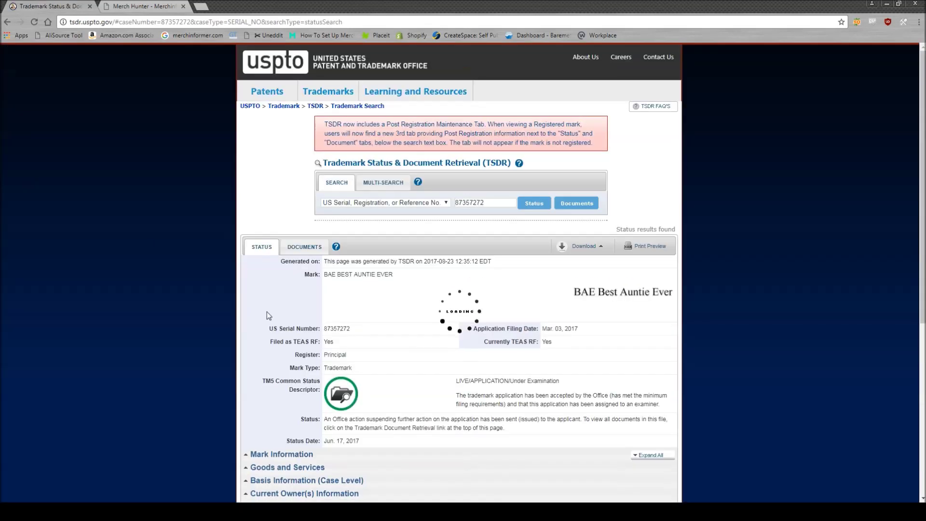
Expand the record's Mark Information, Goods and Services, and Current Owner(s) Information sections.
{"action": "scroll", "coordinate": [674, 352], "scroll_direction": "down", "scroll_amount": 2}
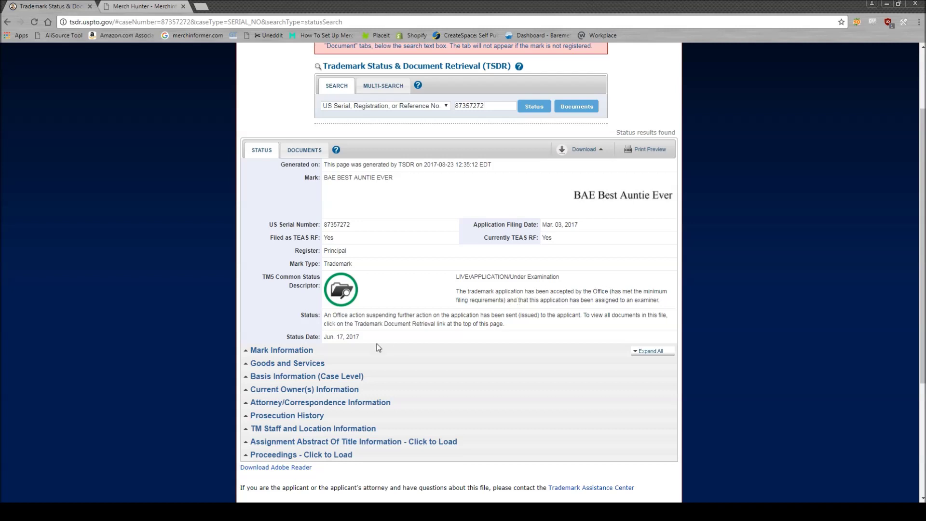
{"action": "left_click", "coordinate": [277, 351]}
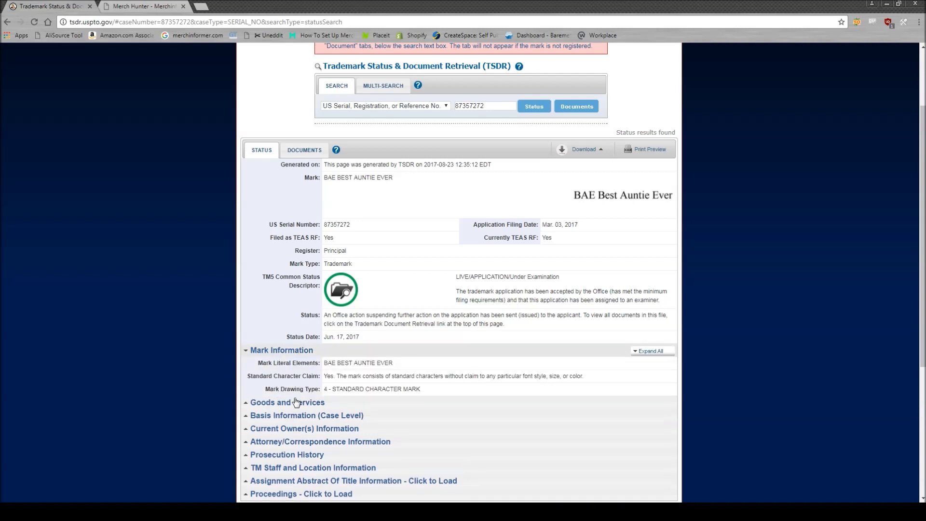
{"action": "left_click", "coordinate": [276, 404]}
{"action": "scroll", "coordinate": [379, 339], "scroll_direction": "down", "scroll_amount": 2}
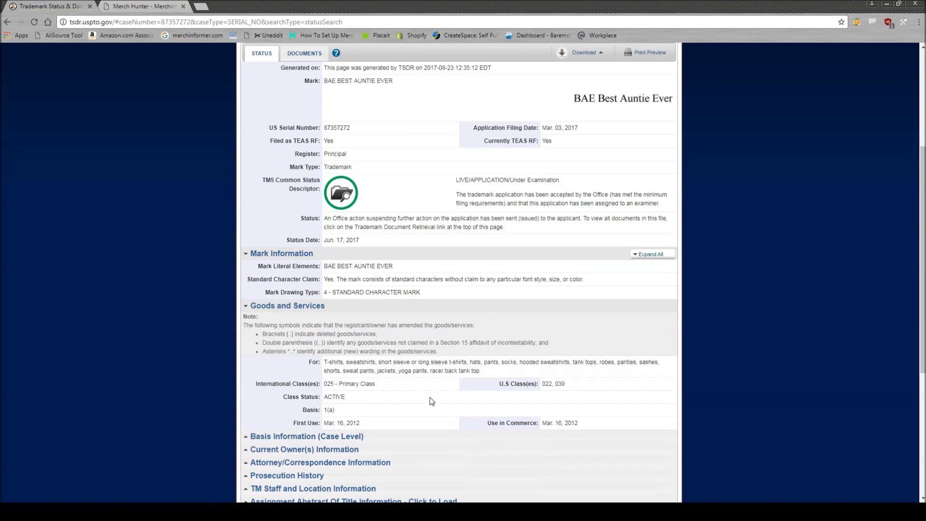
{"action": "scroll", "coordinate": [451, 409], "scroll_direction": "down", "scroll_amount": 2}
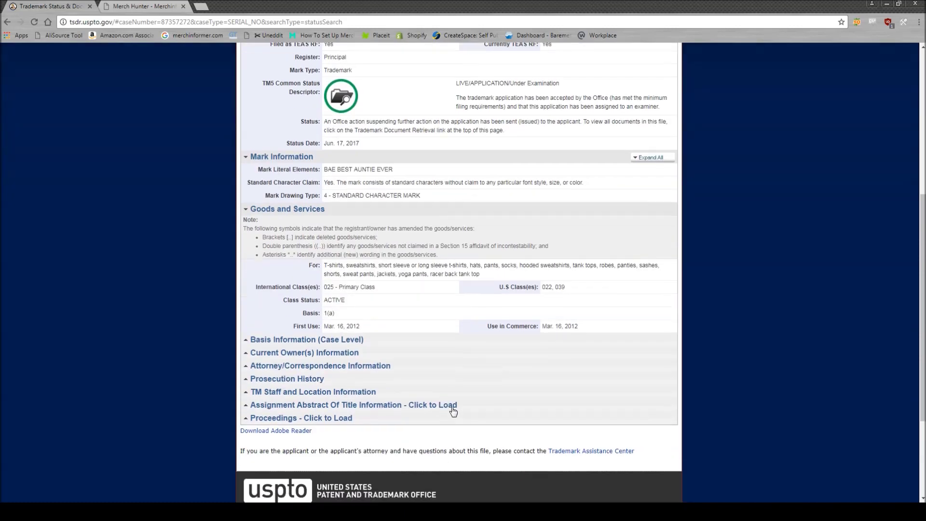
{"action": "left_click", "coordinate": [299, 353]}
{"action": "scroll", "coordinate": [306, 269], "scroll_direction": "down", "scroll_amount": 2}
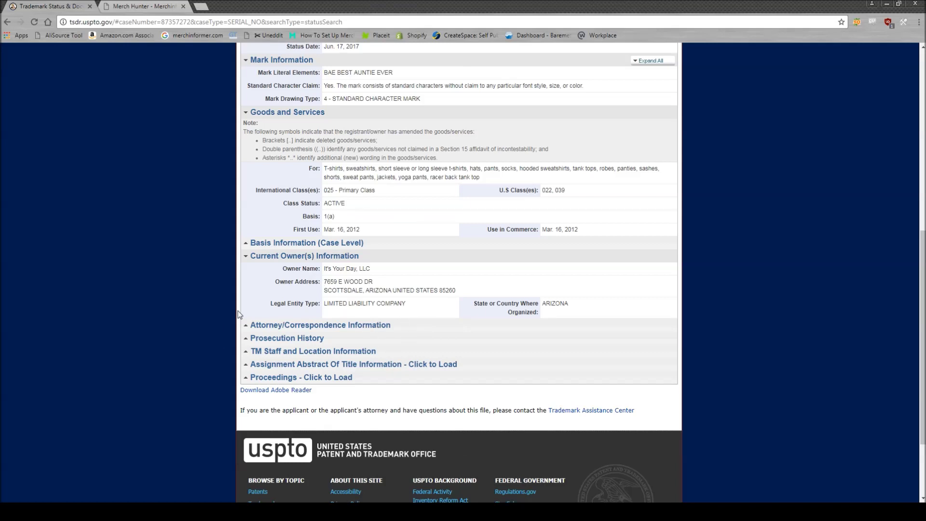
{"action": "scroll", "coordinate": [529, 322], "scroll_direction": "up", "scroll_amount": 2}
{"action": "scroll", "coordinate": [619, 363], "scroll_direction": "up", "scroll_amount": 4}
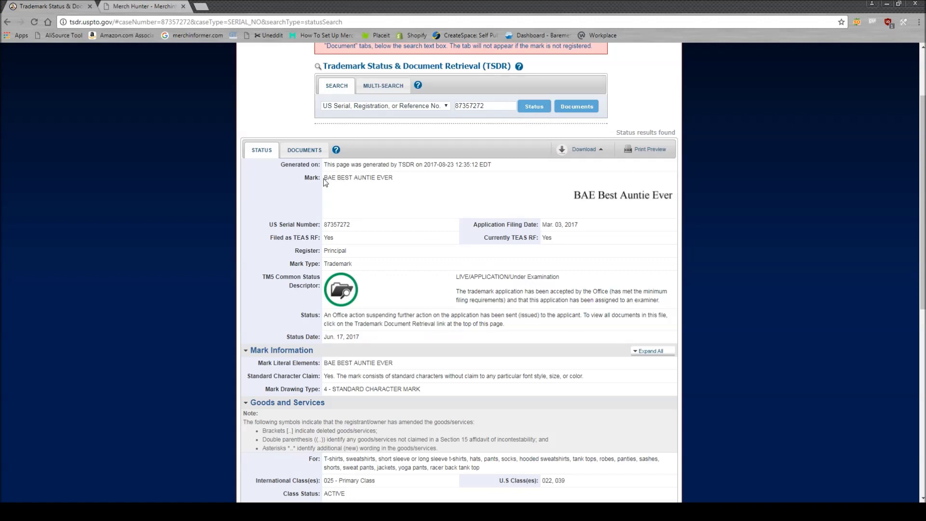
Highlight 'BEST AUNTIE EVER' in the mark name, then return to the Merch Hunter results.
{"action": "left_click_drag", "start_coordinate": [336, 179], "coordinate": [399, 183]}
{"action": "left_click_drag", "start_coordinate": [326, 179], "coordinate": [336, 178]}
{"action": "left_click_drag", "start_coordinate": [393, 180], "coordinate": [339, 179]}
{"action": "left_click", "coordinate": [158, 5]}
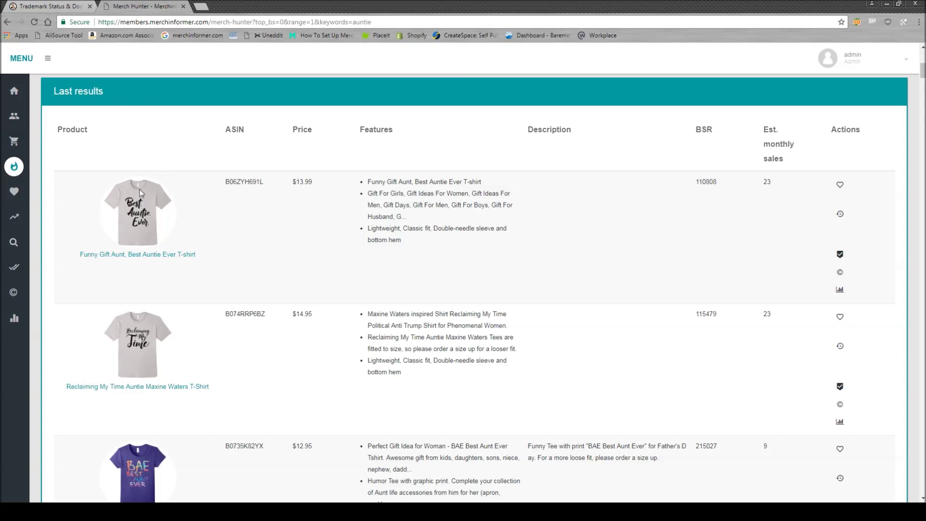
Save 'best auntie ever' as a trademark alert phrase and run CHECK TRADEMARKS on it.
{"action": "mouse_move", "coordinate": [37, 305]}
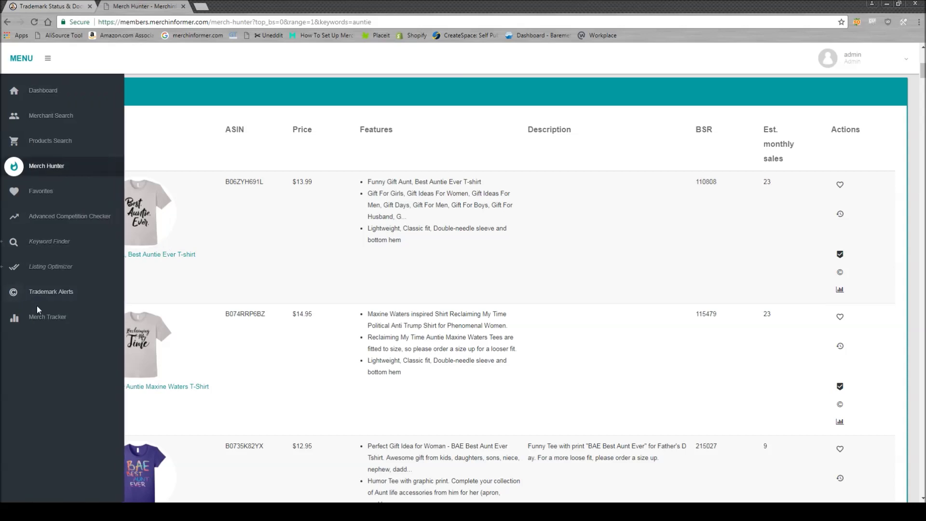
{"action": "left_click", "coordinate": [66, 291]}
{"action": "left_click", "coordinate": [183, 216]}
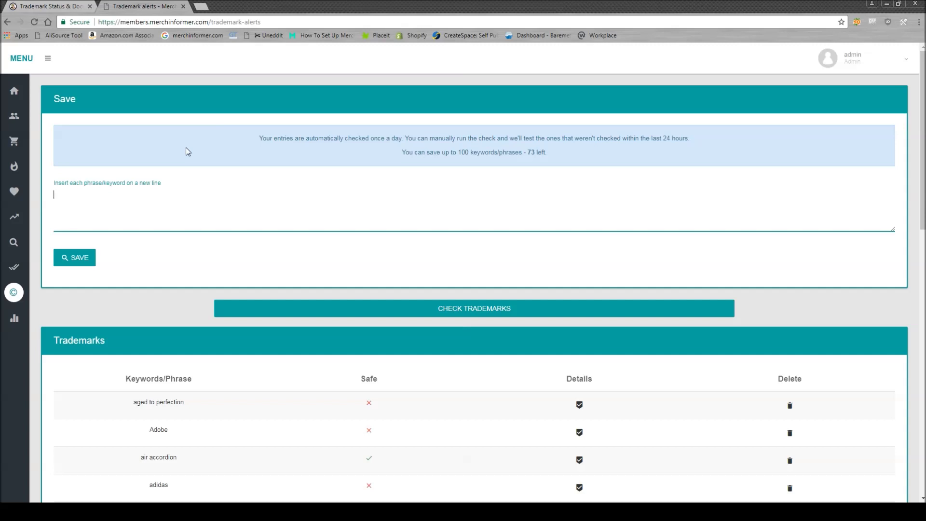
{"action": "type", "text": "best auntie ever"}
{"action": "left_click", "coordinate": [87, 262]}
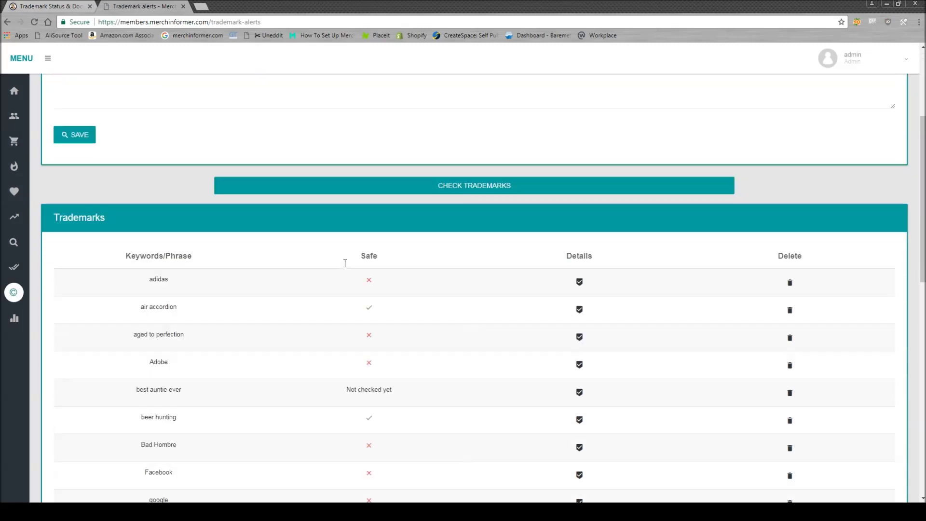
{"action": "scroll", "coordinate": [344, 263], "scroll_direction": "down", "scroll_amount": 1}
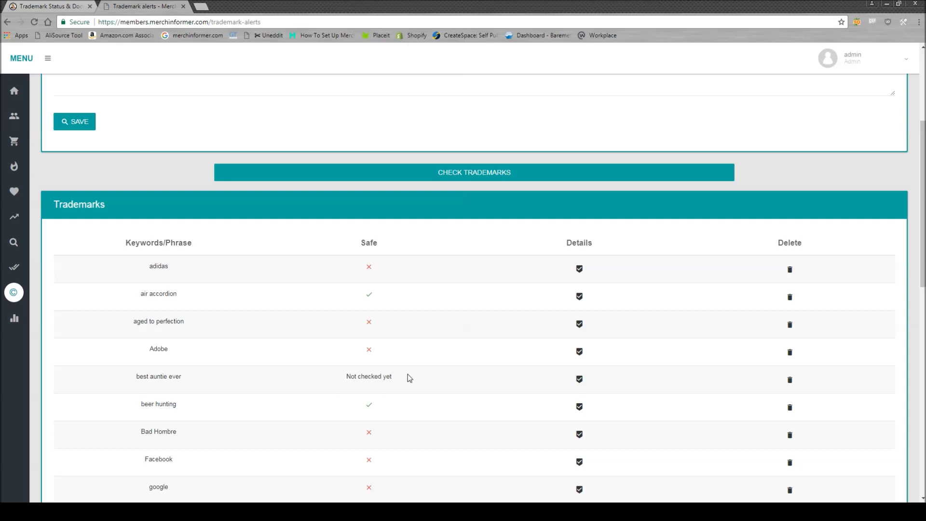
{"action": "left_click", "coordinate": [476, 173]}
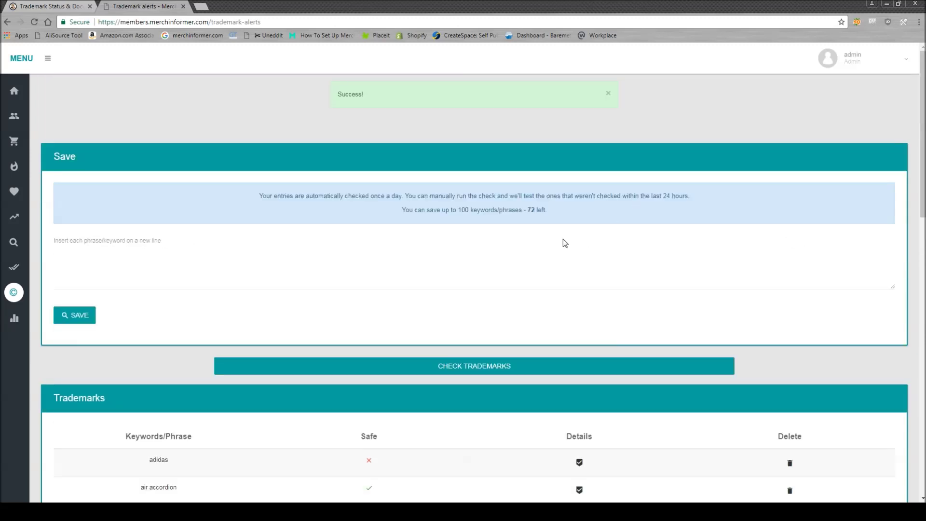
{"action": "scroll", "coordinate": [548, 254], "scroll_direction": "down", "scroll_amount": 4}
Review the top of the BAE Best Auntie Ever TSDR record, then go back to Trademark alerts.
{"action": "left_click", "coordinate": [67, 8]}
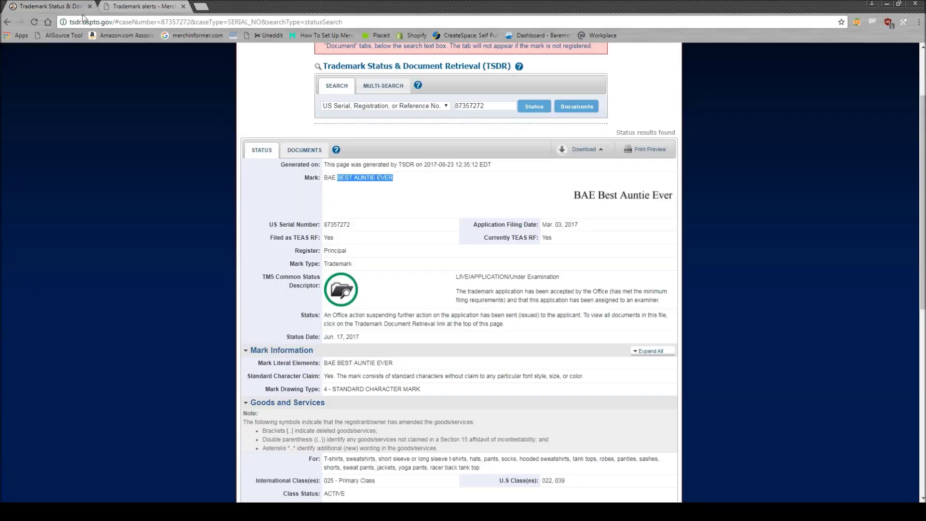
{"action": "scroll", "coordinate": [412, 342], "scroll_direction": "up", "scroll_amount": 2}
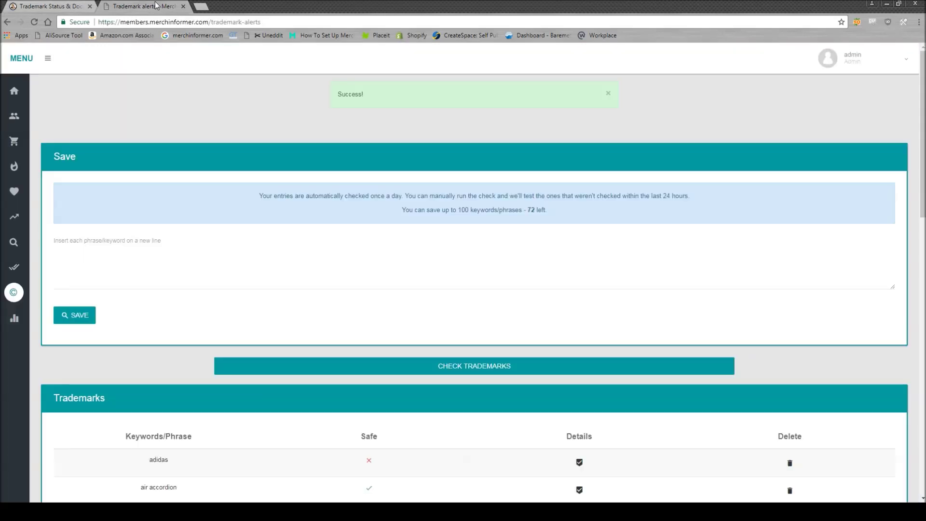
{"action": "left_click", "coordinate": [155, 7]}
{"action": "mouse_move", "coordinate": [15, 333]}
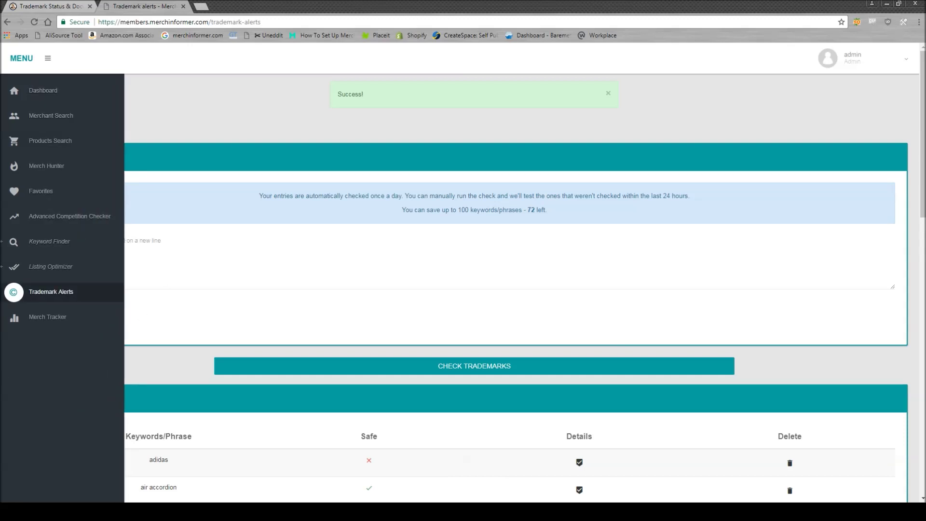